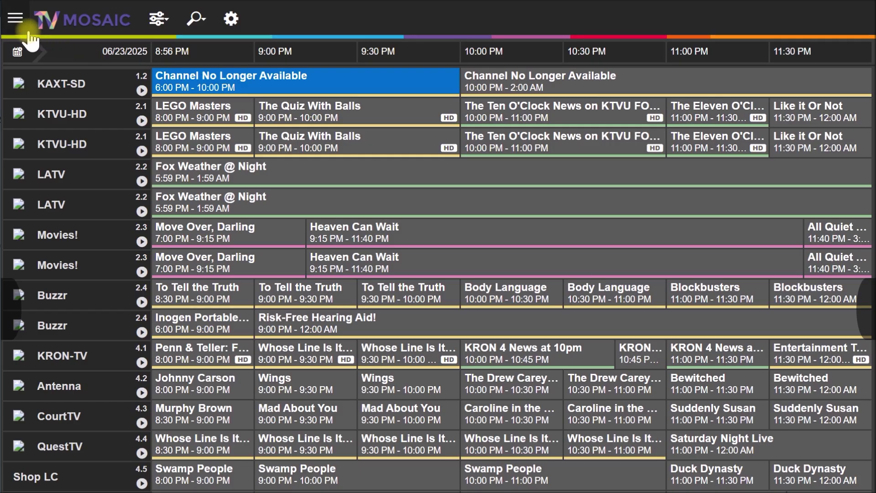
- In the EPG sources settings, set the default EPG's scan time to between 12:00 and 15:00 and save it
{"action": "left_click", "coordinate": [16, 19]}
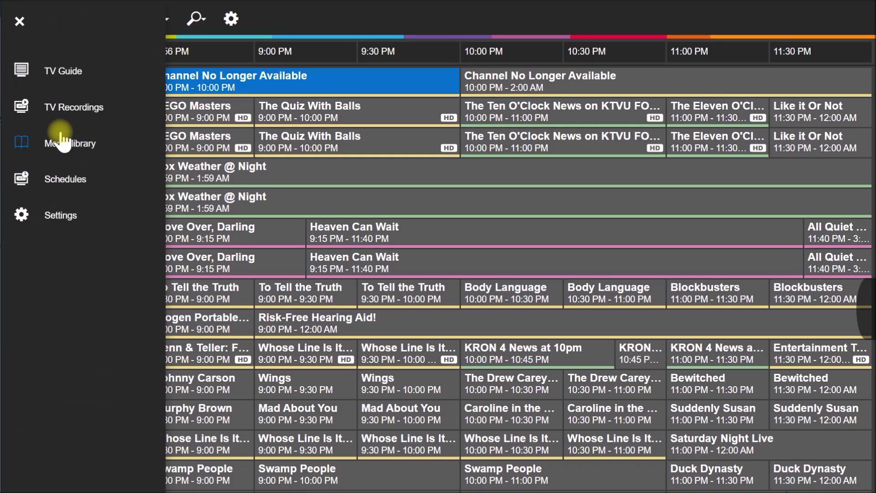
{"action": "left_click", "coordinate": [68, 212]}
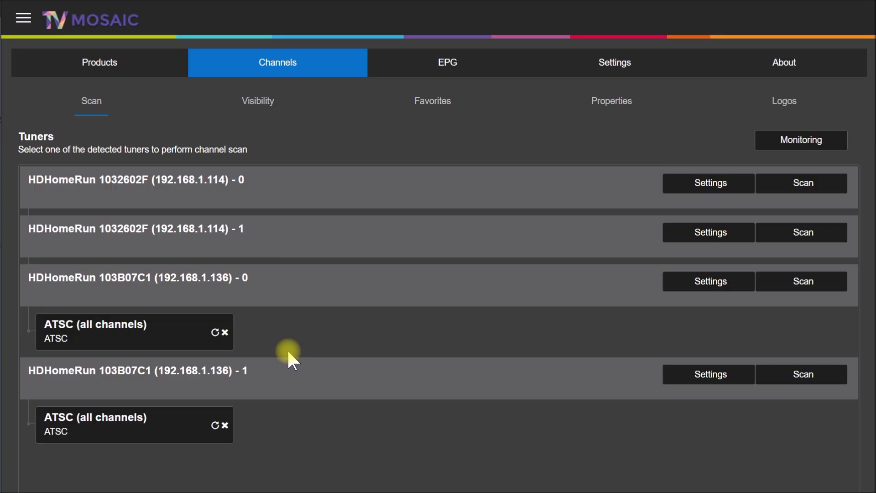
{"action": "left_click", "coordinate": [370, 69]}
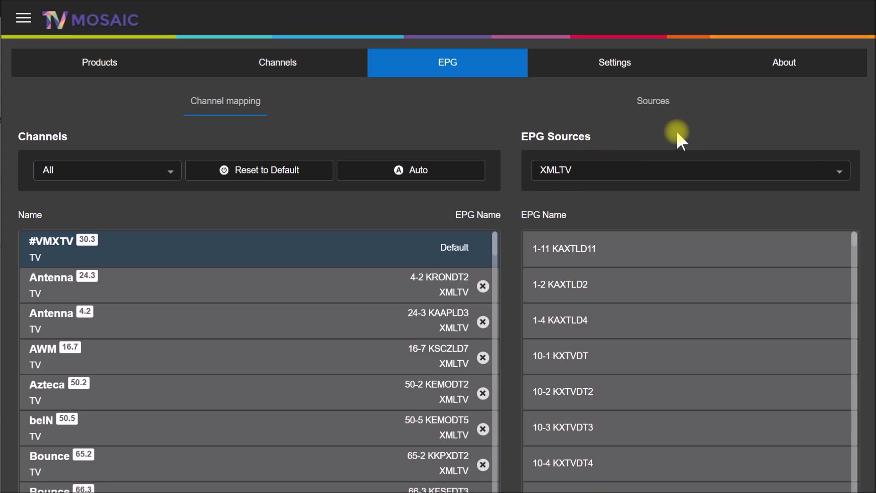
{"action": "left_click", "coordinate": [655, 102]}
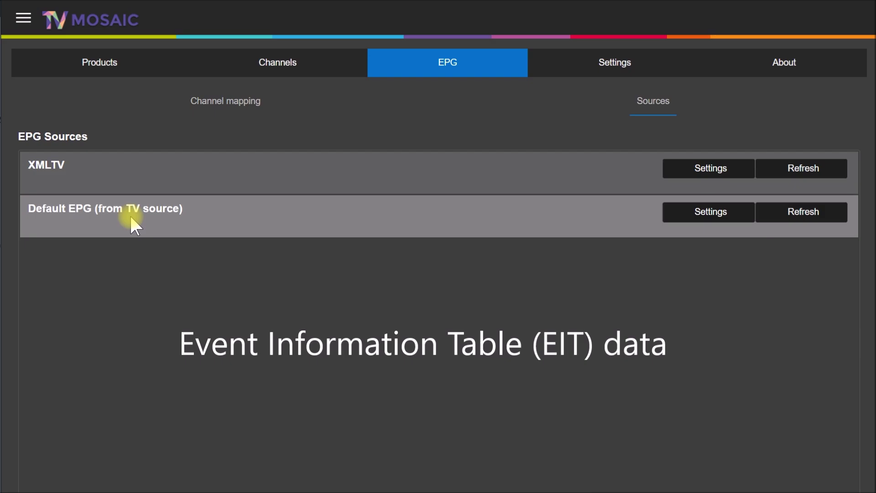
{"action": "left_click", "coordinate": [694, 212]}
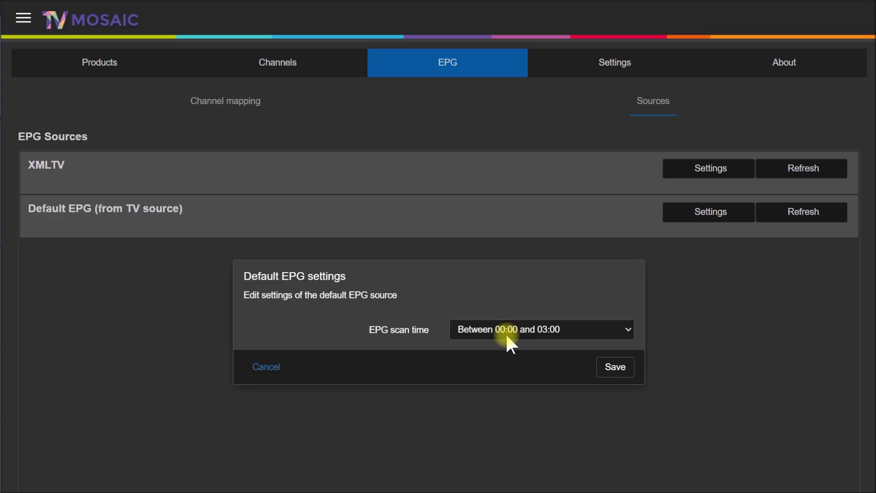
{"action": "left_click", "coordinate": [628, 328]}
{"action": "left_click", "coordinate": [510, 448]}
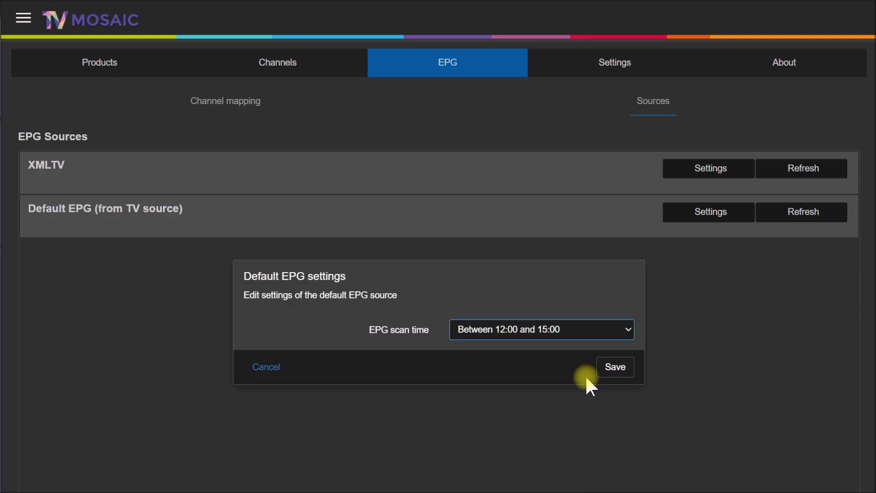
{"action": "left_click", "coordinate": [614, 369]}
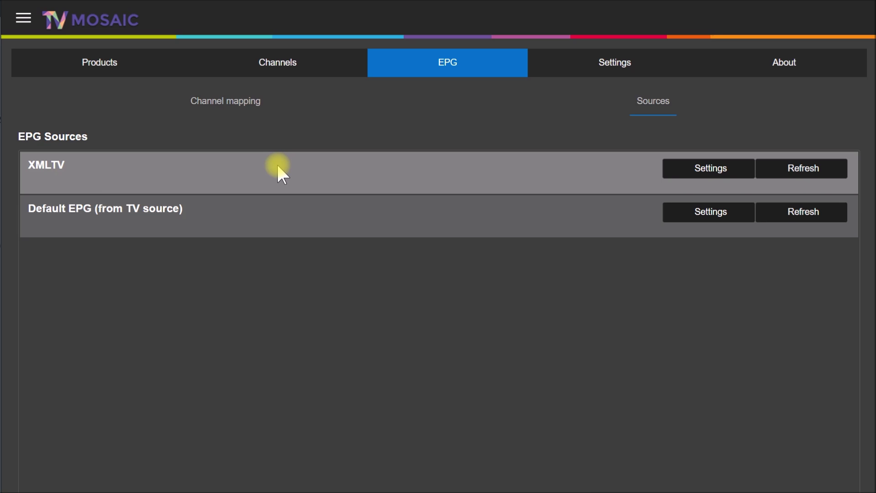
- Review the XMLTV source's file URL settings and auto-match the channels with the XMLTV guide entries
{"action": "left_click", "coordinate": [706, 173]}
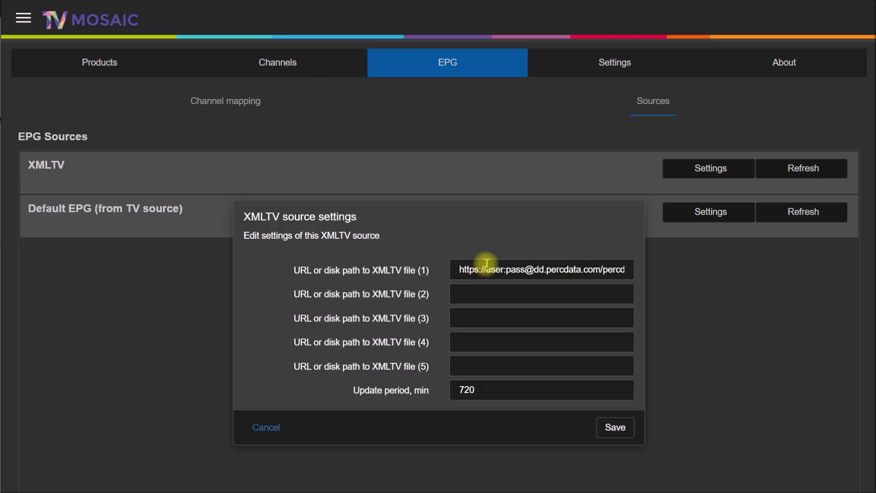
{"action": "left_click", "coordinate": [599, 269]}
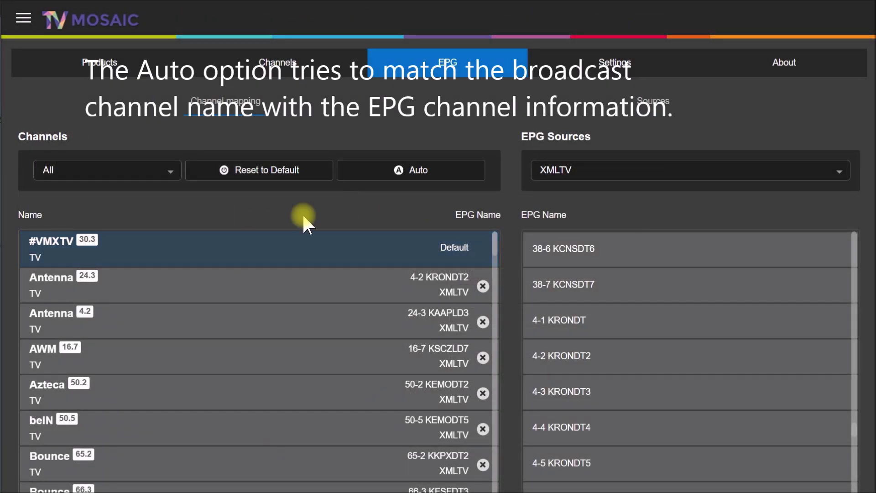
{"action": "left_click", "coordinate": [406, 172]}
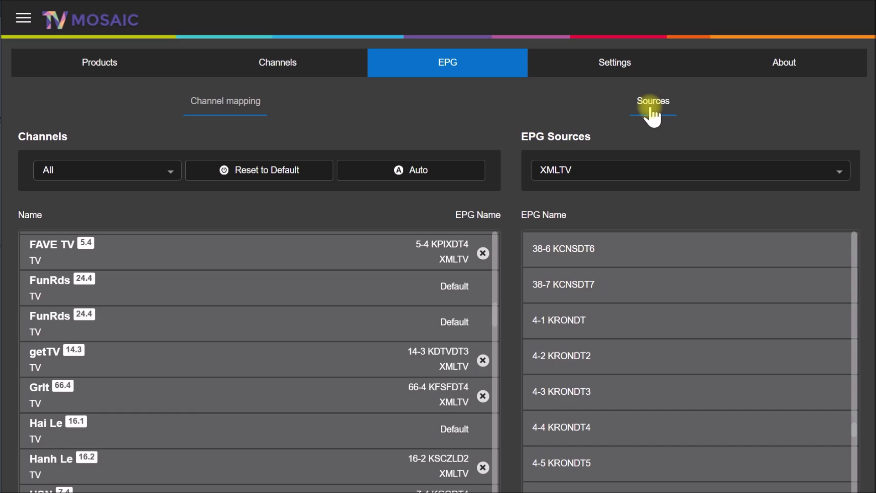
{"action": "key", "text": "Escape"}
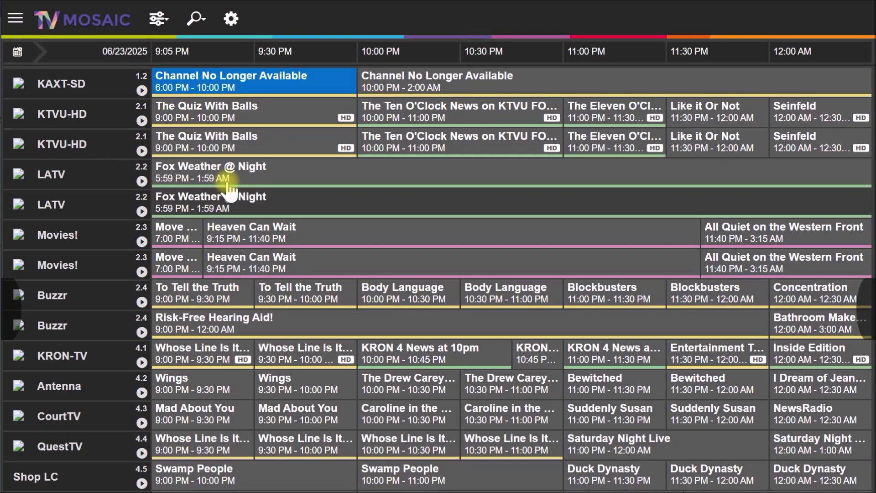
- Select Fox Weather @ Night on LATV in the guide and open the recorder settings
{"action": "left_click", "coordinate": [192, 175]}
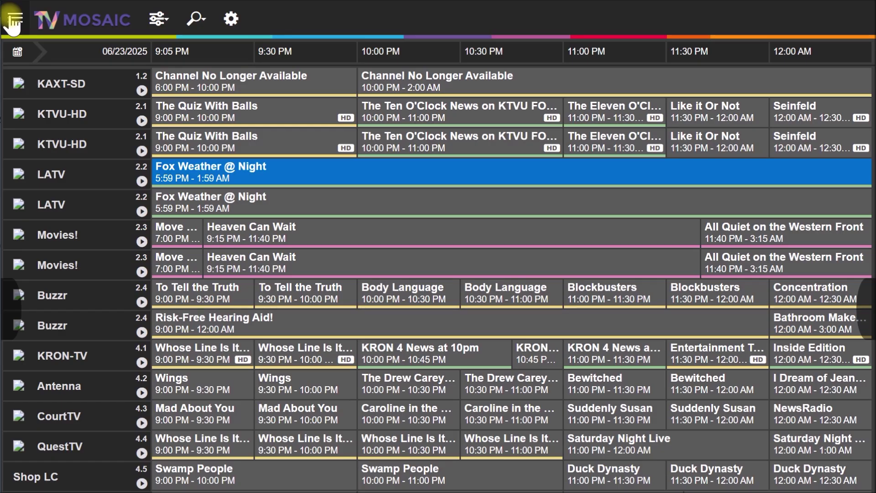
{"action": "left_click", "coordinate": [14, 19]}
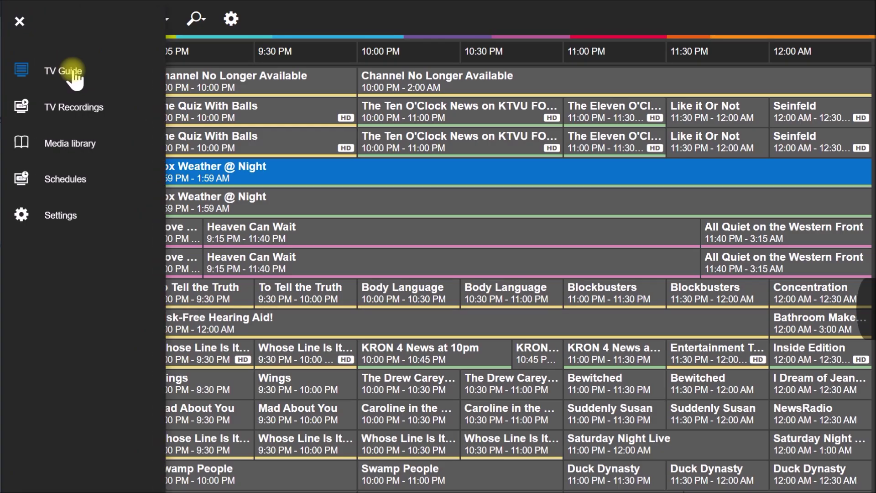
{"action": "left_click", "coordinate": [63, 216]}
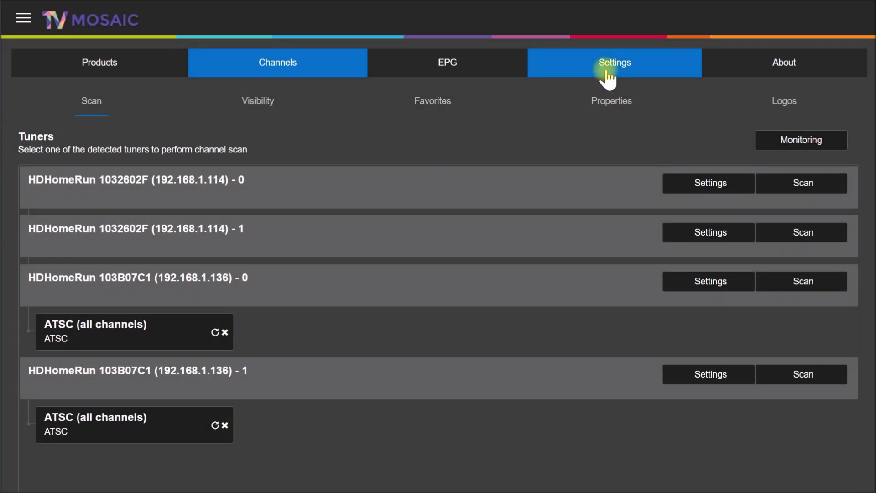
{"action": "left_click", "coordinate": [608, 79]}
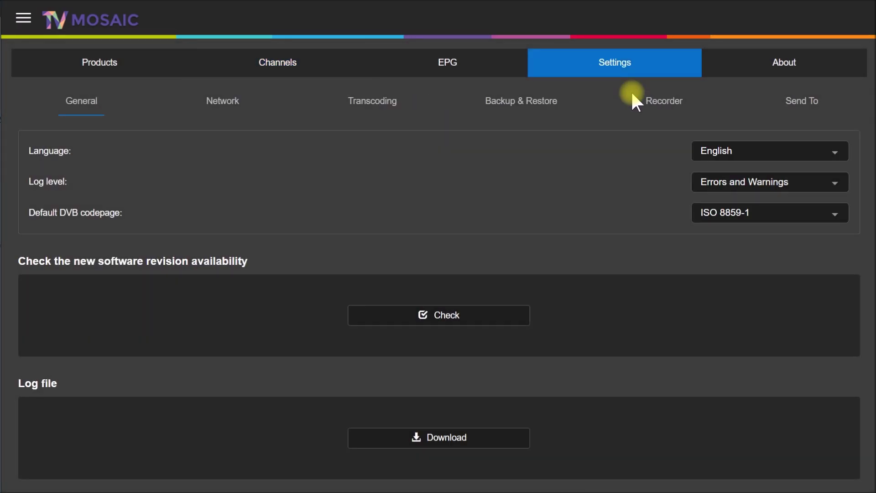
{"action": "left_click", "coordinate": [668, 104]}
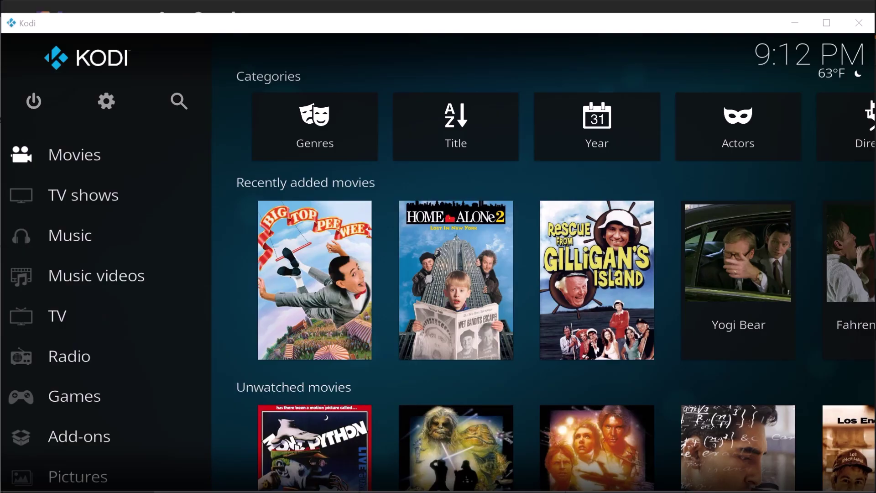
- Switch to Kodi, open its TV channel list and set the channel group to Favorites
{"action": "left_click", "coordinate": [66, 319]}
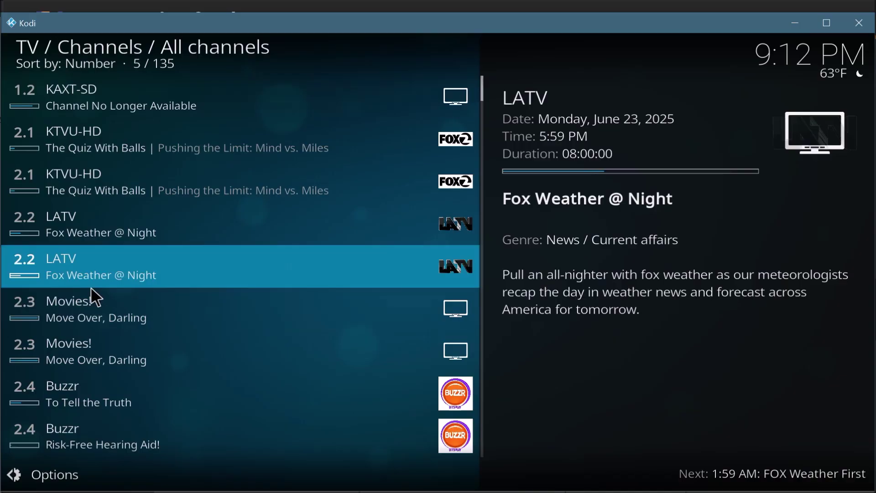
{"action": "mouse_move", "coordinate": [66, 123]}
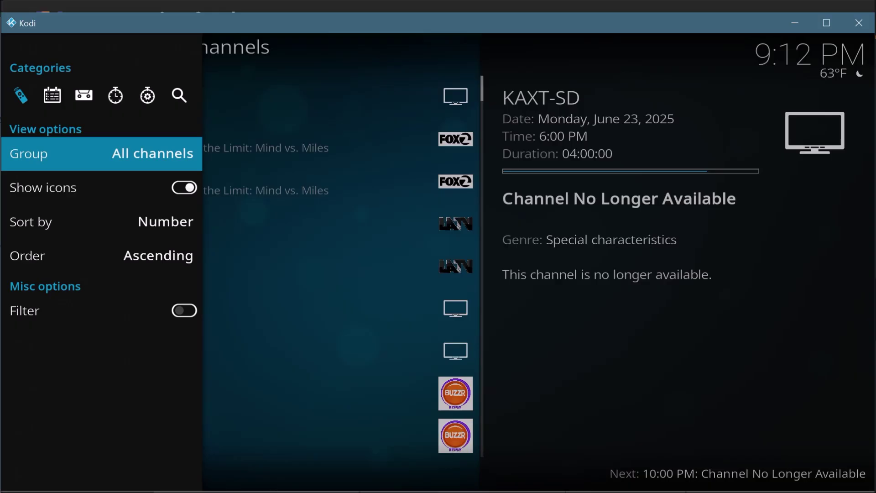
{"action": "key", "text": "Return"}
{"action": "key", "text": "Down"}
{"action": "key", "text": "Down"}
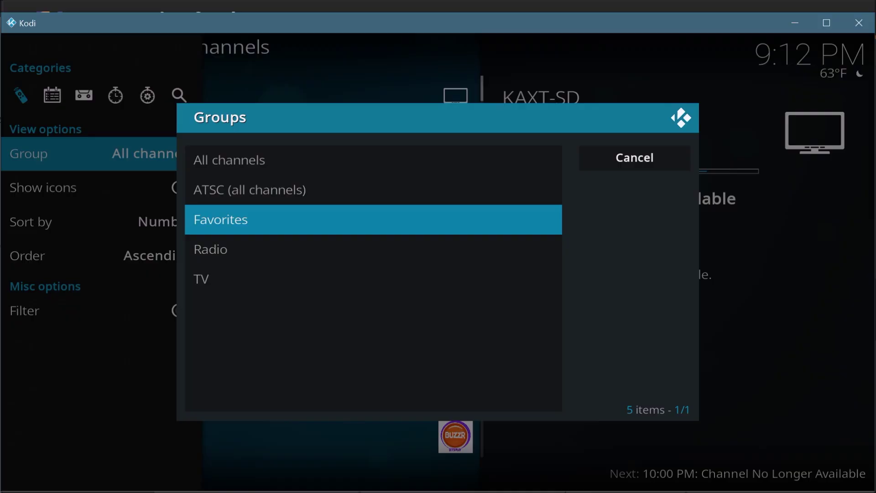
{"action": "key", "text": "Return"}
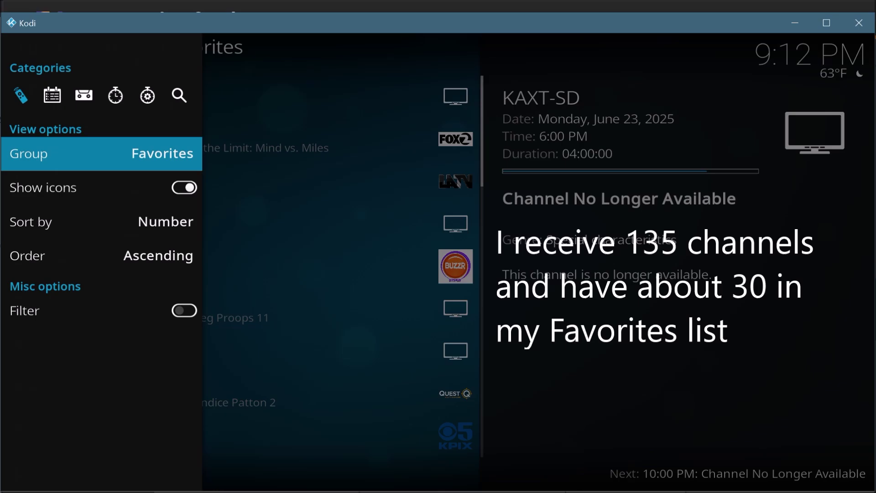
- Open the TV guide for the Favorites channel group
{"action": "key", "text": "Up"}
{"action": "key", "text": "Right"}
{"action": "key", "text": "Left"}
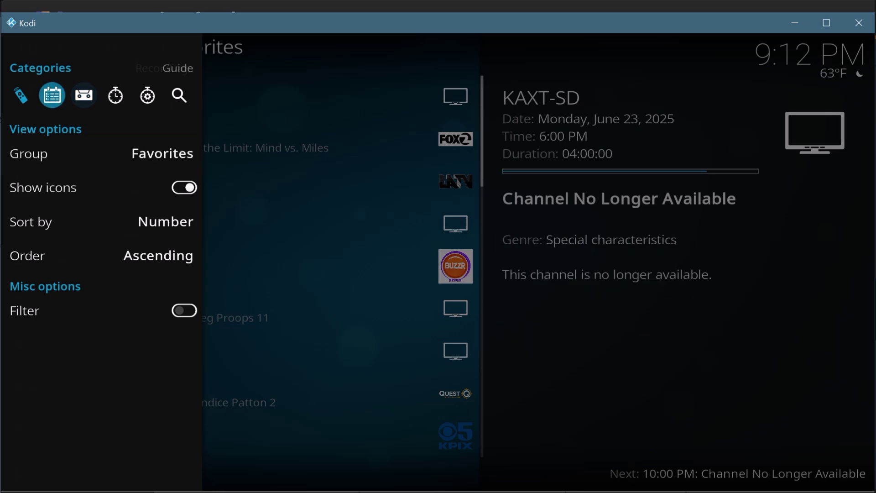
{"action": "key", "text": "Return"}
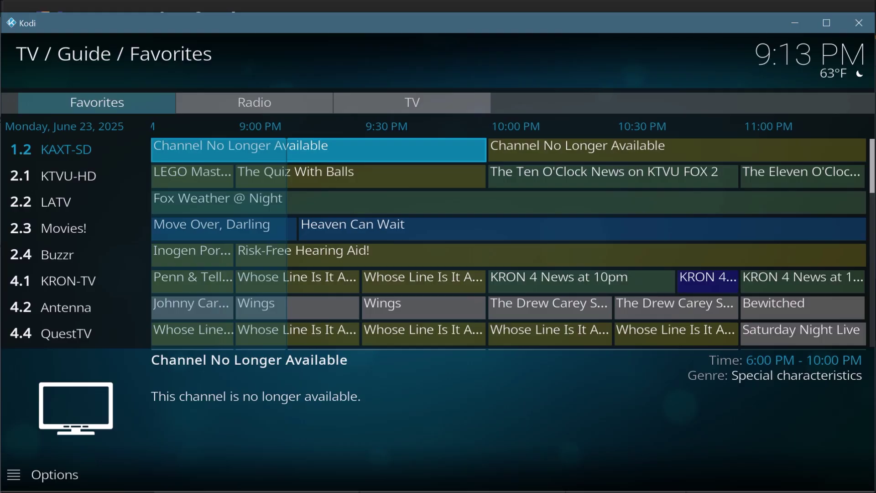
- Browse down the guide's channels from KAXT-SD and read the programme descriptions
{"action": "key", "text": "Down"}
{"action": "key", "text": "Down"}
{"action": "key", "text": "Down"}
{"action": "key", "text": "Down"}
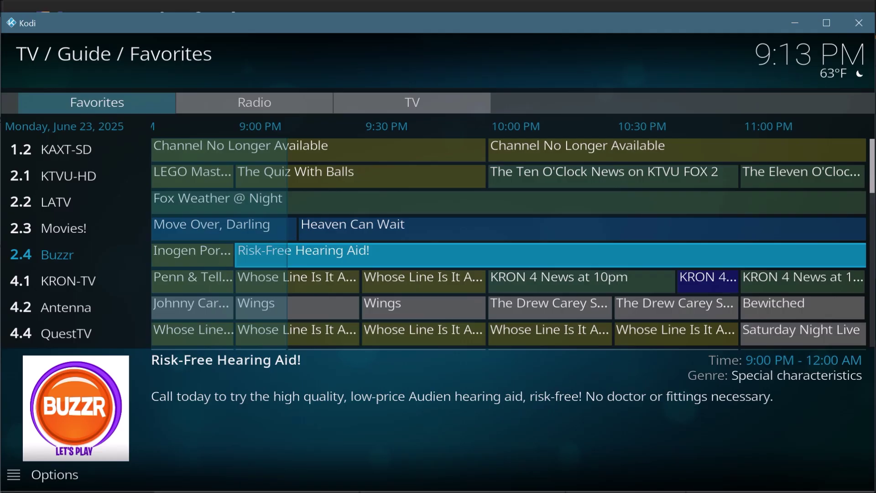
{"action": "key", "text": "Down"}
{"action": "key", "text": "Down"}
{"action": "key", "text": "Down"}
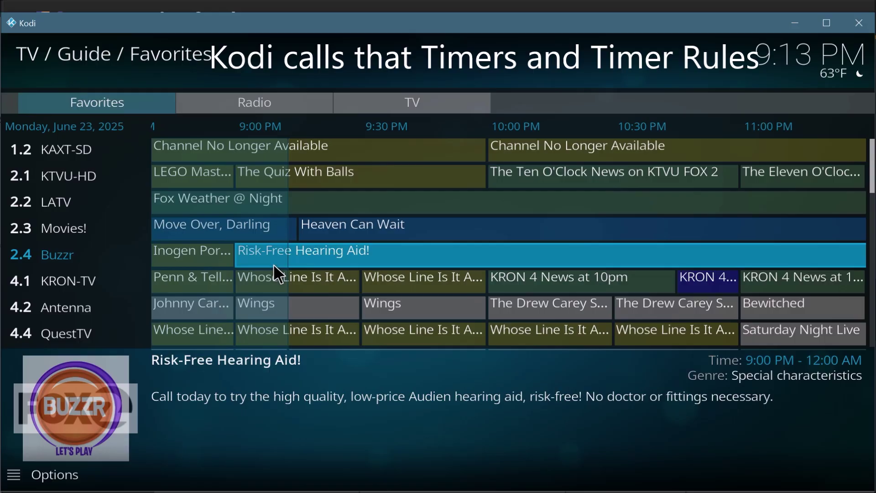
- Find the TVMosaic/DVBLink PVR Client among the installed PVR client add-ons and view its description
{"action": "key", "text": "Down"}
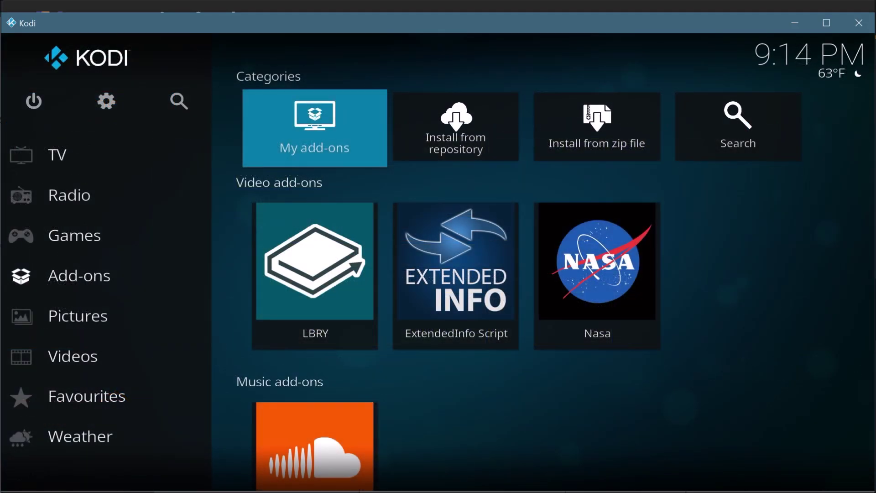
{"action": "key", "text": "Return"}
{"action": "key", "text": "Down"}
{"action": "key", "text": "Down"}
{"action": "key", "text": "Down"}
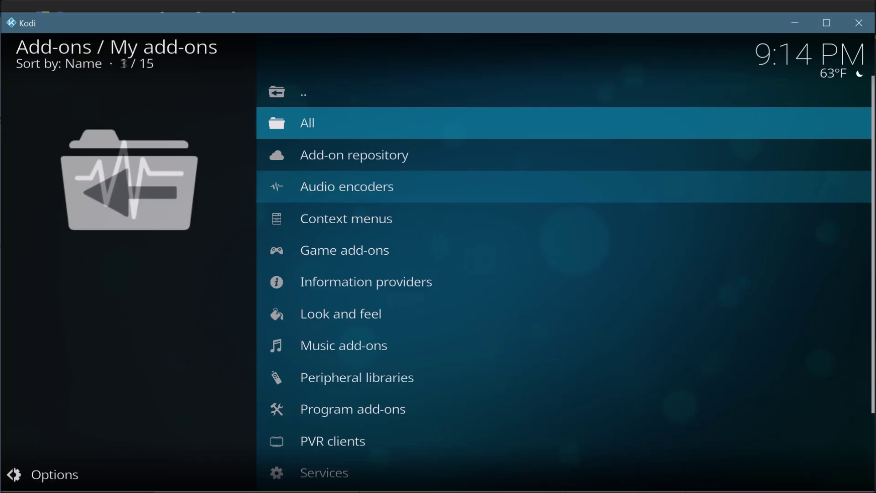
{"action": "key", "text": "Down"}
{"action": "key", "text": "Down"}
{"action": "key", "text": "Down"}
{"action": "key", "text": "Down"}
{"action": "key", "text": "Down"}
{"action": "key", "text": "Down"}
{"action": "key", "text": "Down"}
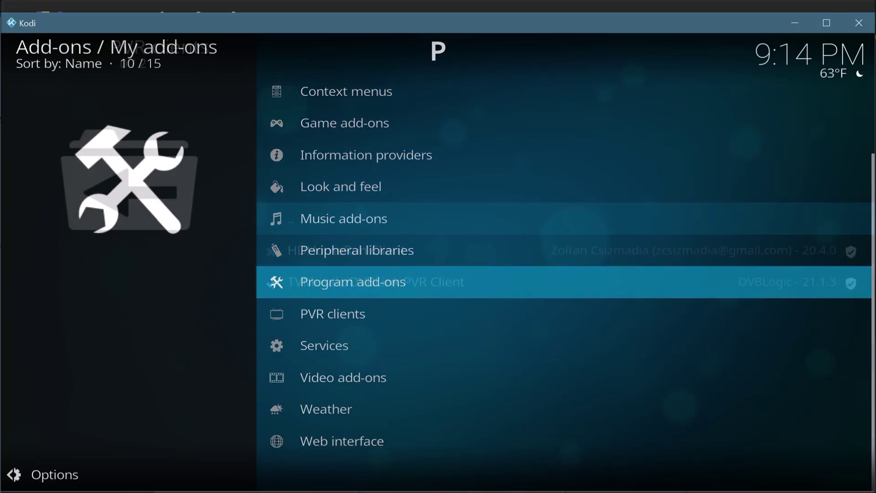
{"action": "key", "text": "Down"}
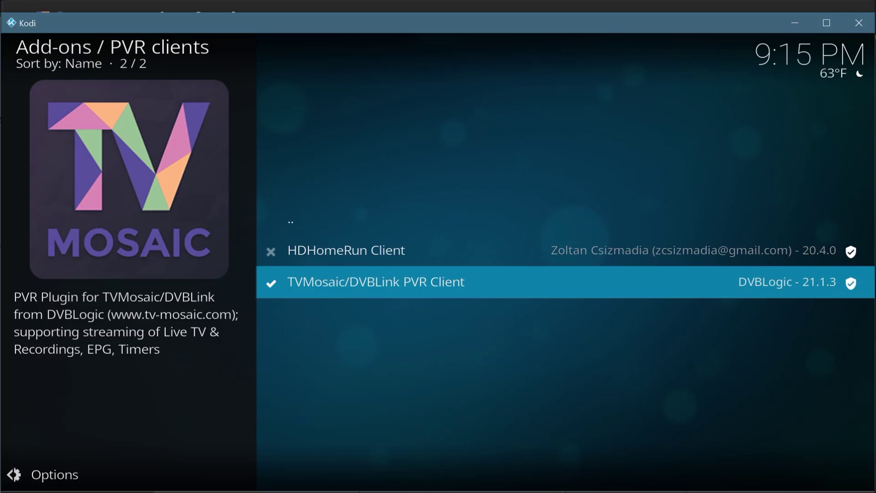
- Leave the add-ons and return to the TV guide of the Favorites group
{"action": "key", "text": "Escape"}
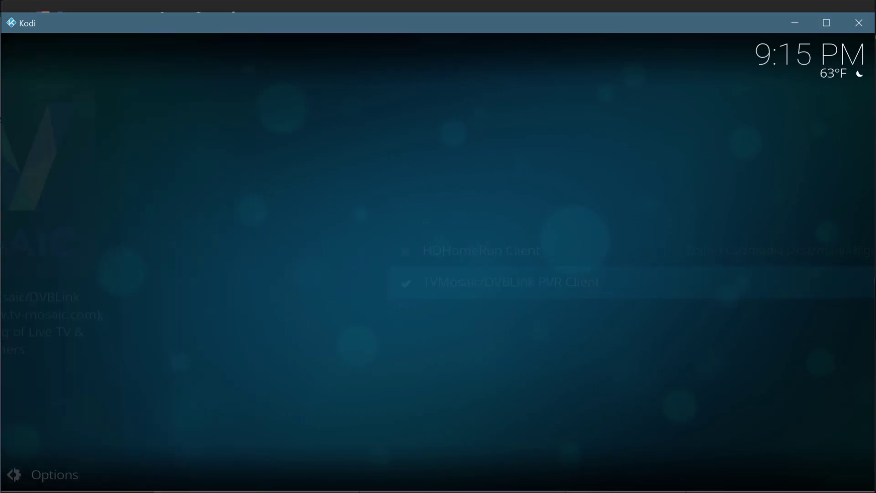
{"action": "key", "text": "Up"}
{"action": "key", "text": "Up"}
{"action": "key", "text": "Up"}
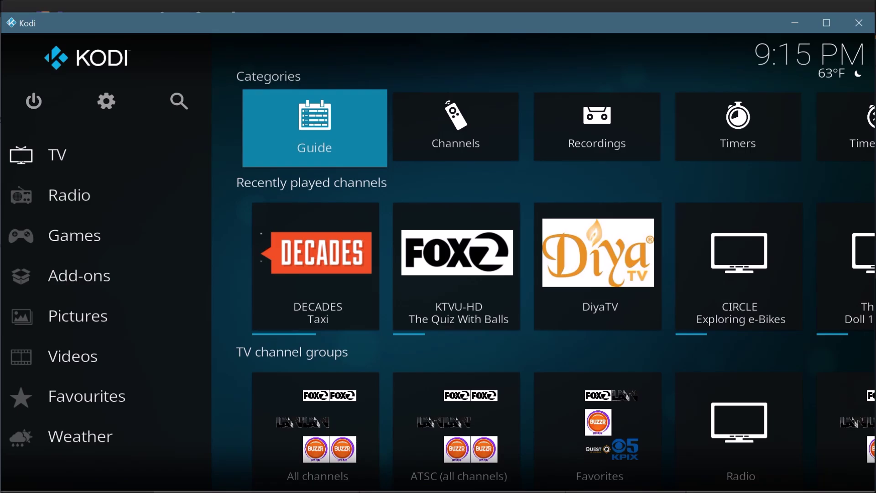
{"action": "key", "text": "Return"}
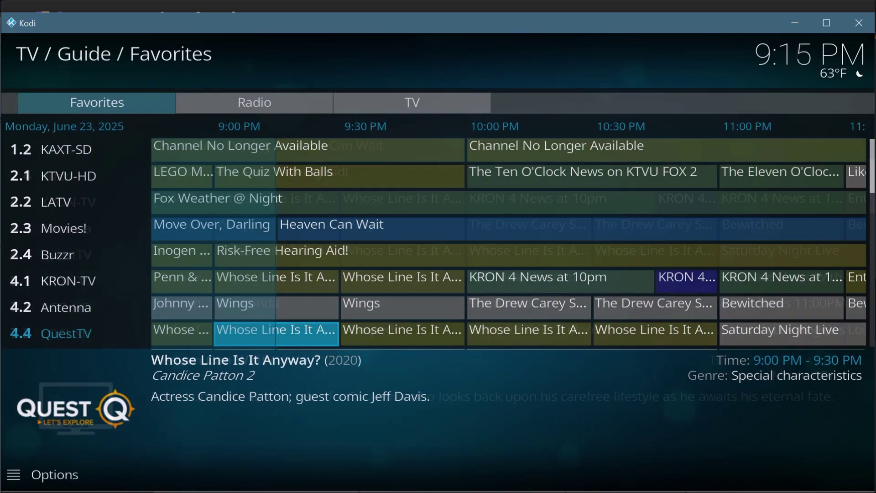